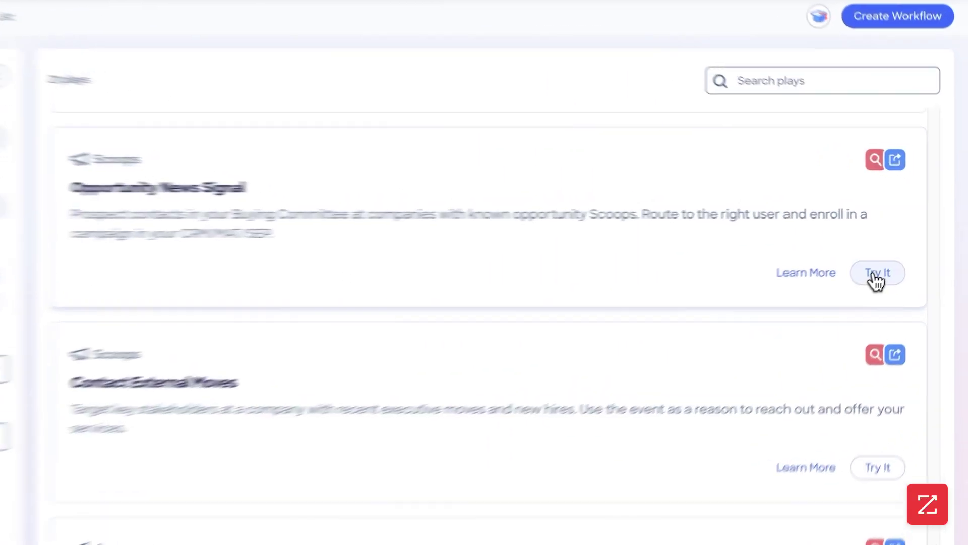
# Start the Opportunity News Signal play from the Playbook to open its workflow editor
pyautogui.click(876, 277)
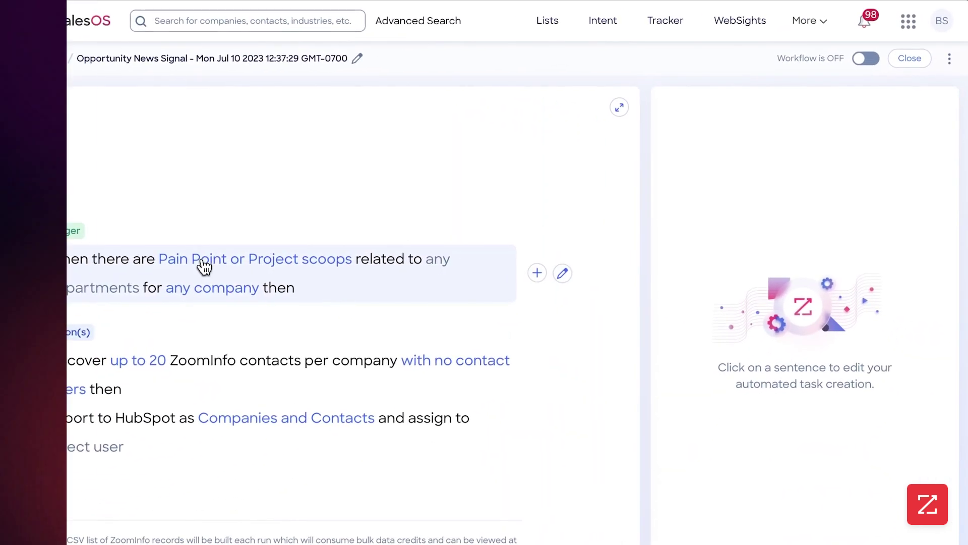
# Show the trigger's scoop settings with the Pain Point and Project subtypes, down to Departments
pyautogui.click(202, 266)
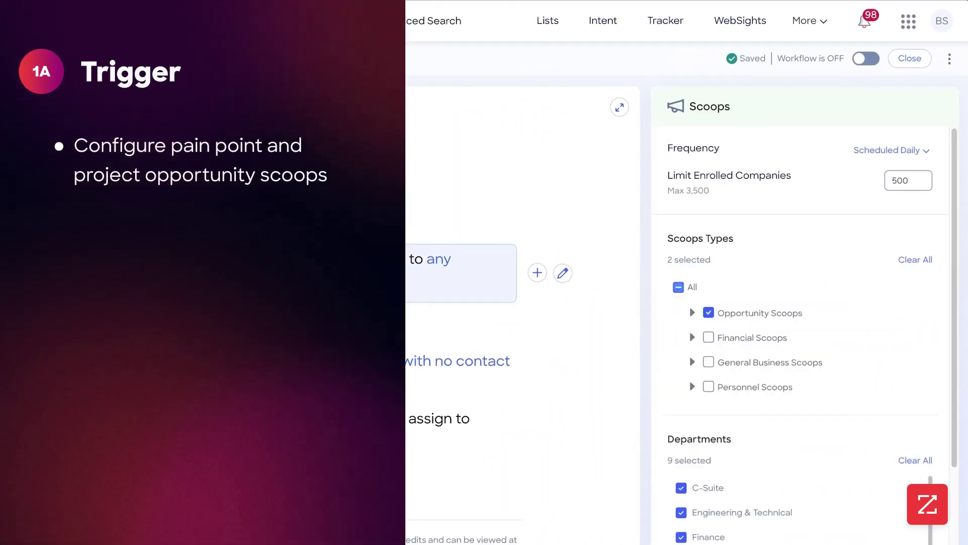
pyautogui.click(689, 309)
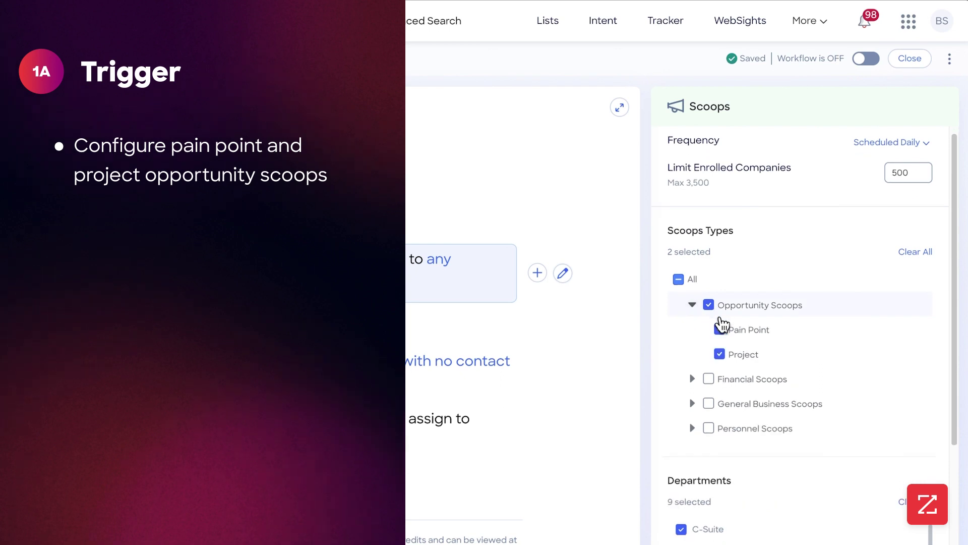
pyautogui.scroll(-2, 749, 294)
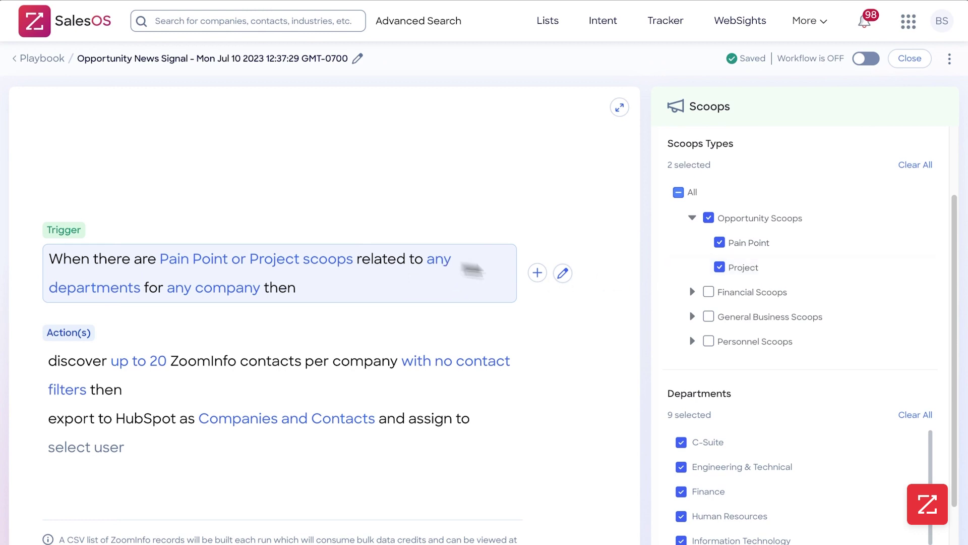
pyautogui.scroll(-2, 815, 355)
pyautogui.scroll(-2, 722, 401)
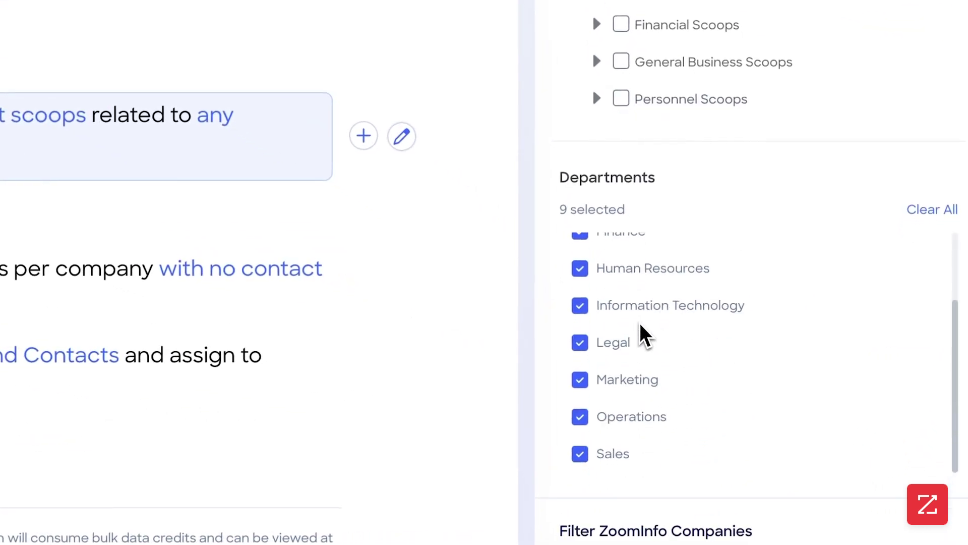
# Drop Legal, IT, HR, Finance and Engineering from the trigger departments, keeping Marketing
pyautogui.click(605, 382)
pyautogui.click(596, 348)
pyautogui.click(592, 309)
pyautogui.click(589, 278)
pyautogui.scroll(2, 591, 290)
pyautogui.click(598, 327)
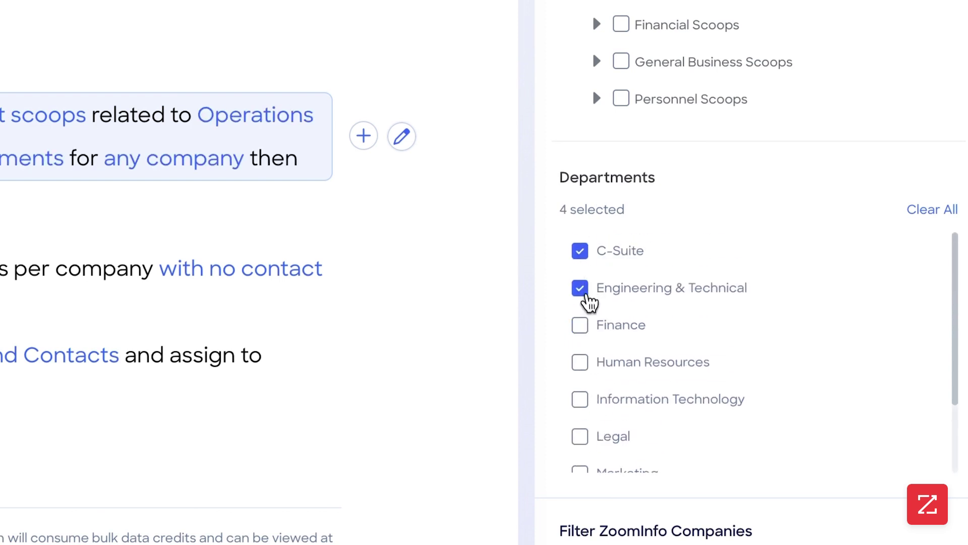
pyautogui.click(585, 292)
pyautogui.scroll(-2, 600, 353)
pyautogui.click(593, 389)
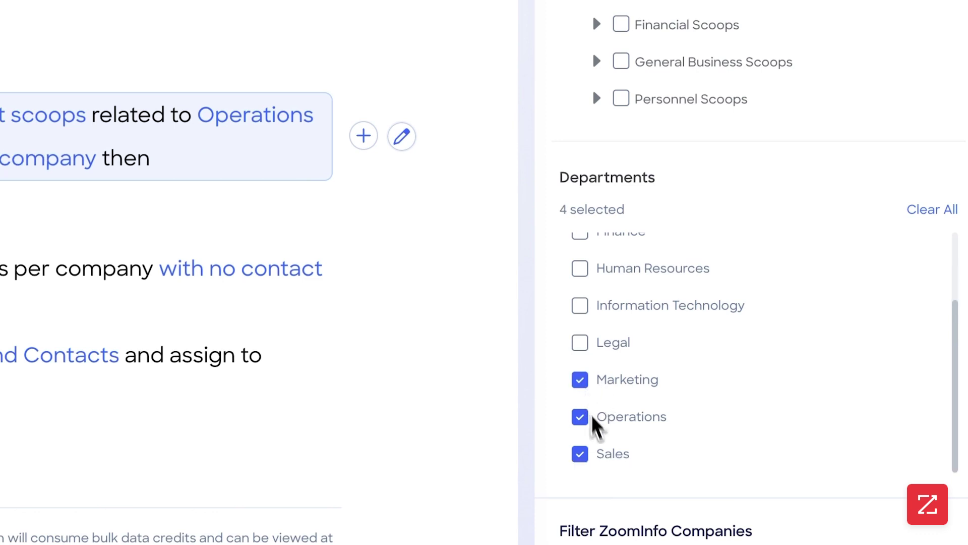
# In the trigger's company filters, limit the industry to Software
pyautogui.click(626, 538)
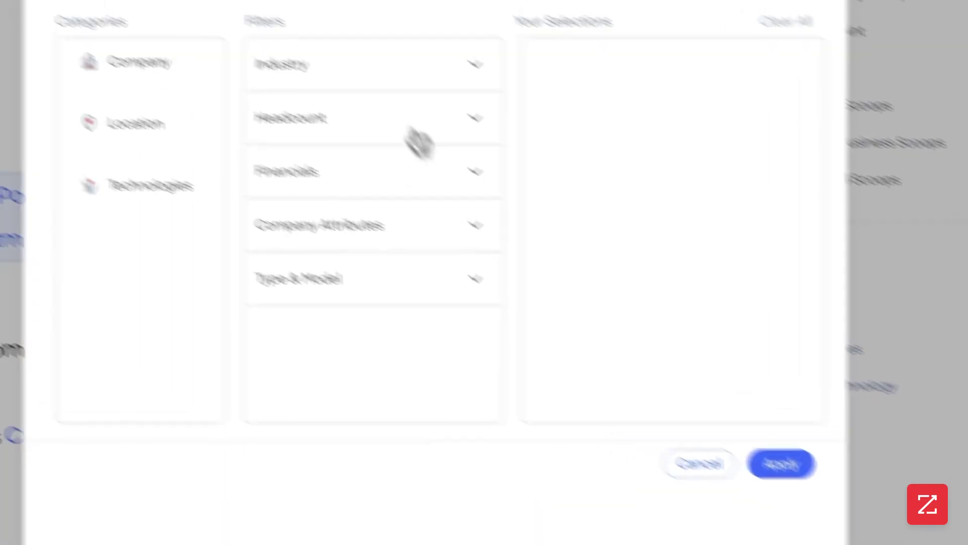
pyautogui.click(235, 1)
pyautogui.scroll(-5, 207, 136)
pyautogui.click(425, 240)
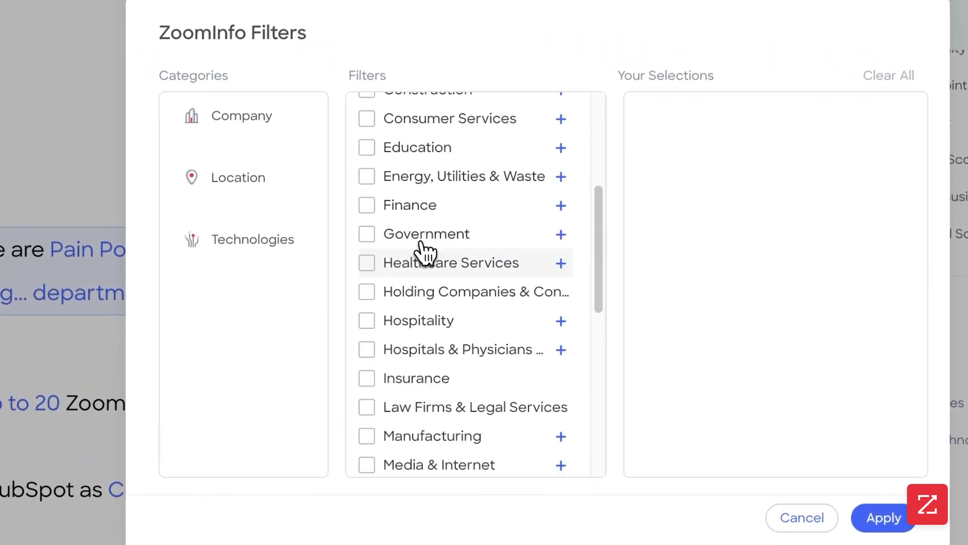
pyautogui.scroll(-5, 426, 262)
pyautogui.click(409, 257)
# Set the company employee count range from 1K to 5K
pyautogui.scroll(-2, 484, 336)
pyautogui.click(478, 305)
pyautogui.click(392, 363)
pyautogui.scroll(-5, 400, 410)
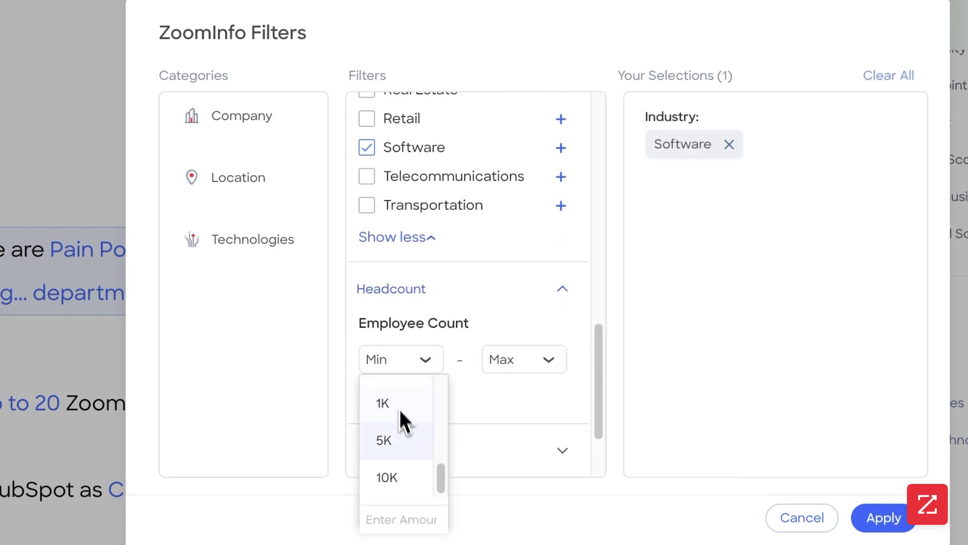
pyautogui.click(402, 403)
pyautogui.click(502, 364)
pyautogui.click(521, 465)
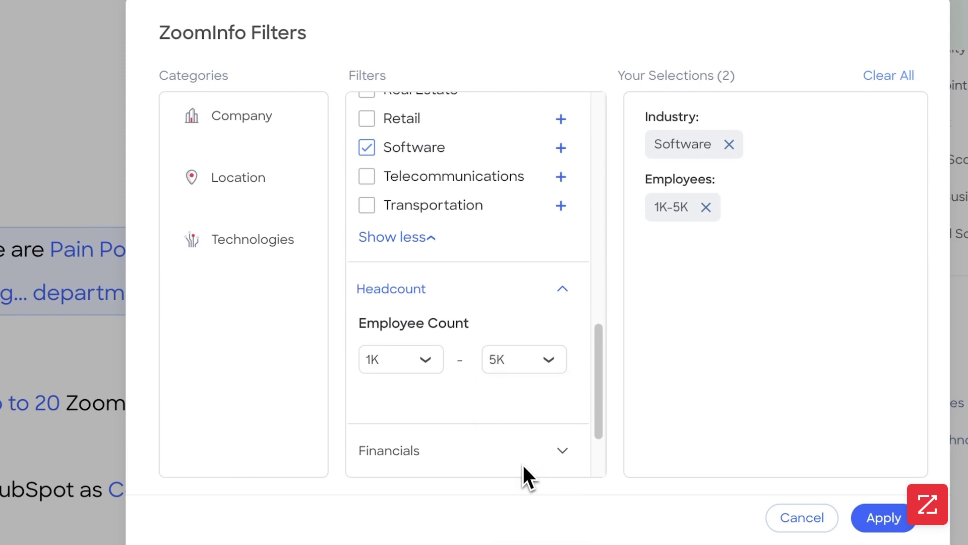
pyautogui.scroll(-2, 529, 454)
# Browse the remaining company filter categories and restrict location to US - States
pyautogui.click(527, 341)
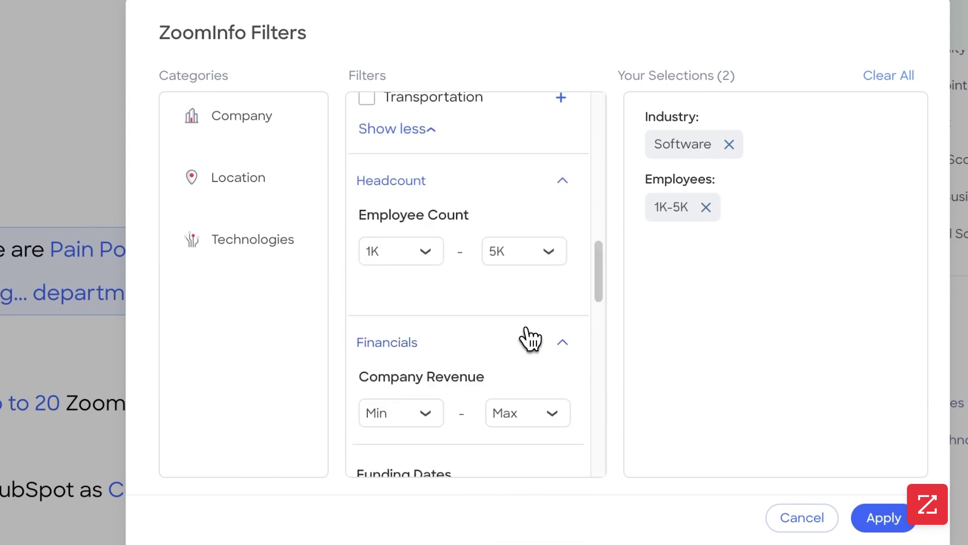
pyautogui.scroll(-3, 527, 338)
pyautogui.scroll(-12, 484, 255)
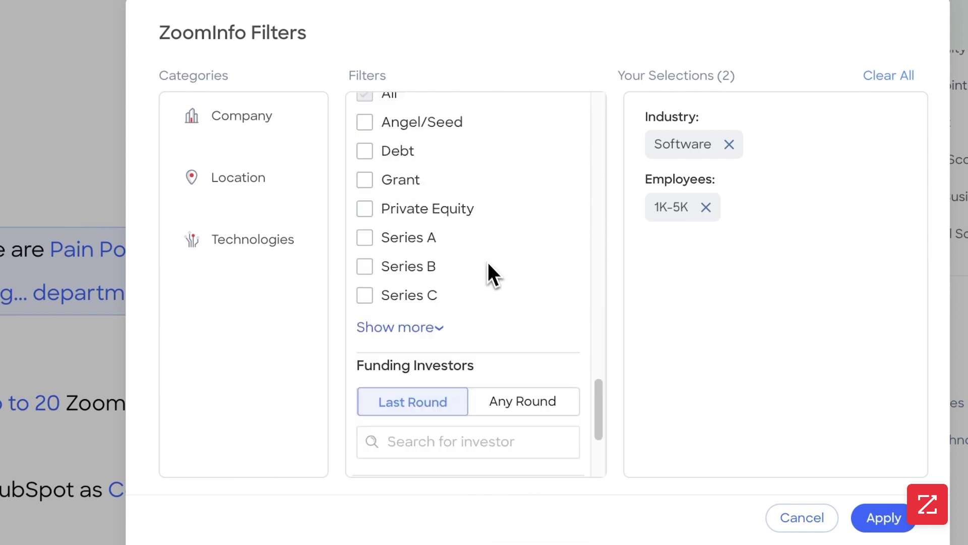
pyautogui.click(495, 413)
pyautogui.scroll(-4, 499, 413)
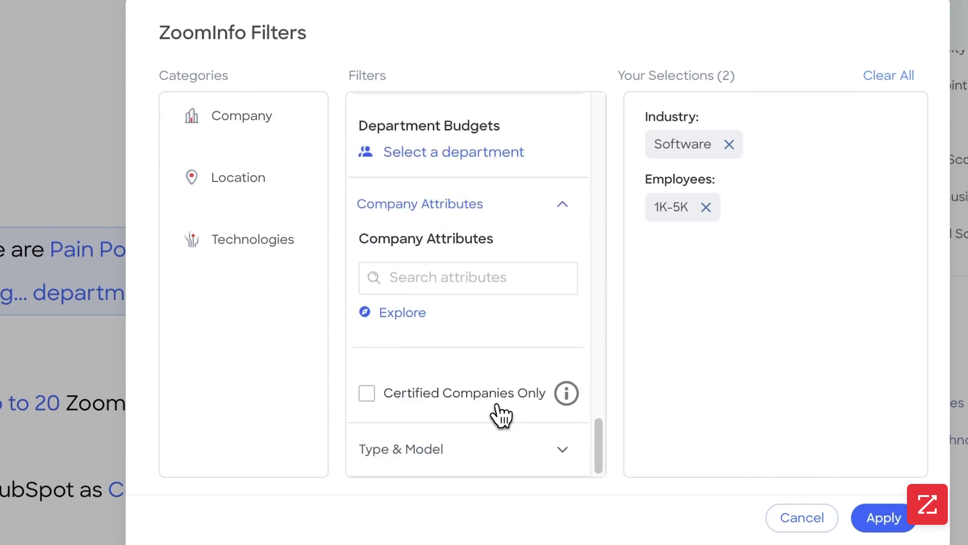
pyautogui.click(478, 465)
pyautogui.scroll(-7, 487, 439)
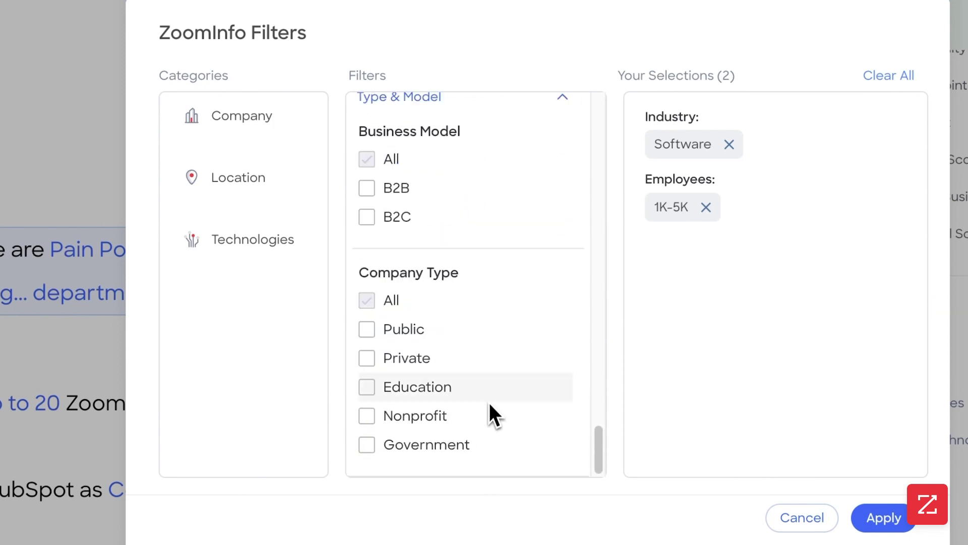
pyautogui.click(251, 179)
pyautogui.scroll(5, 428, 162)
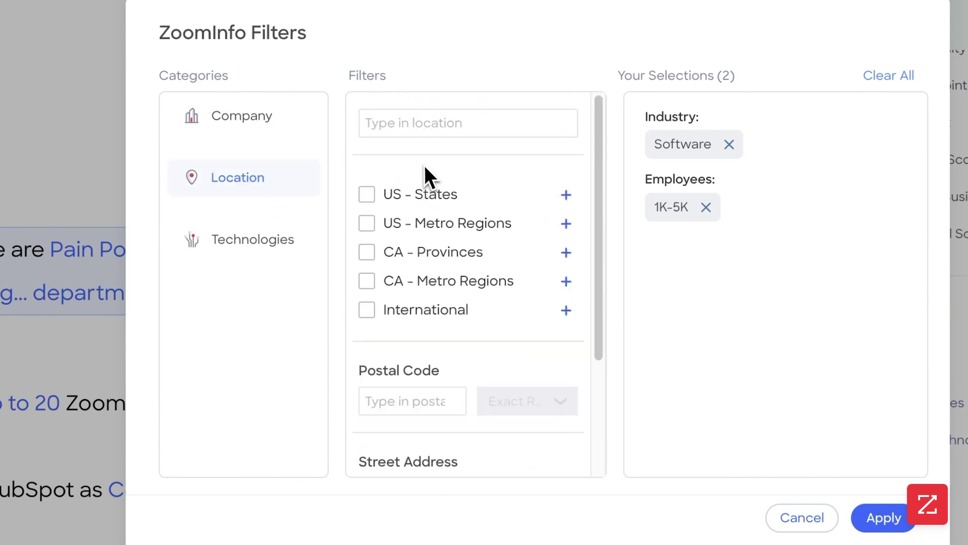
pyautogui.click(371, 194)
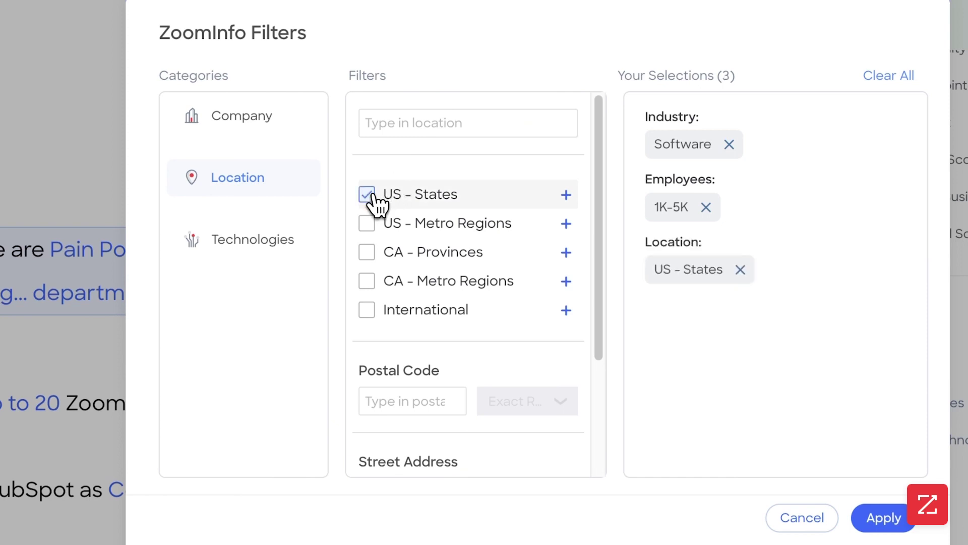
pyautogui.click(217, 242)
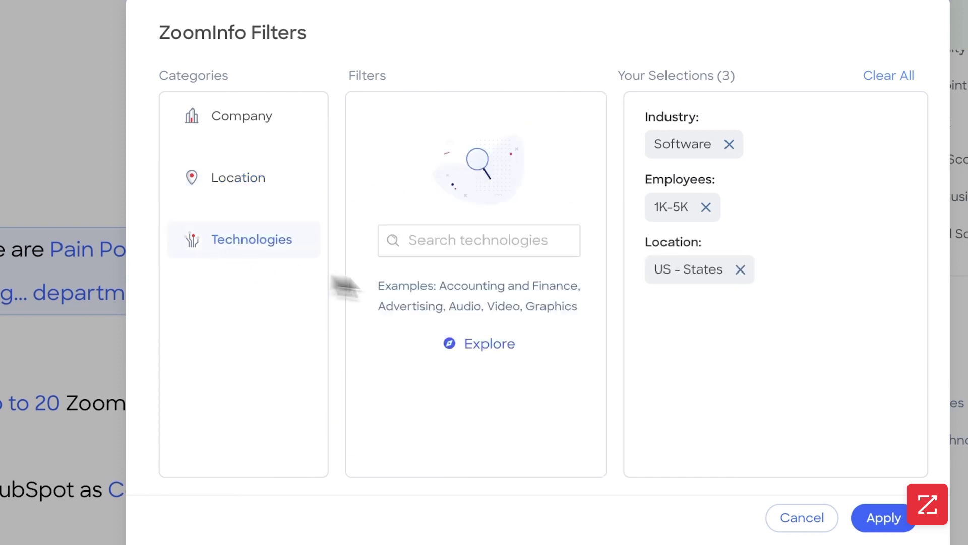
# Cap enrolled companies at 25 per Daily run and bring up the contact discovery settings
pyautogui.click(508, 234)
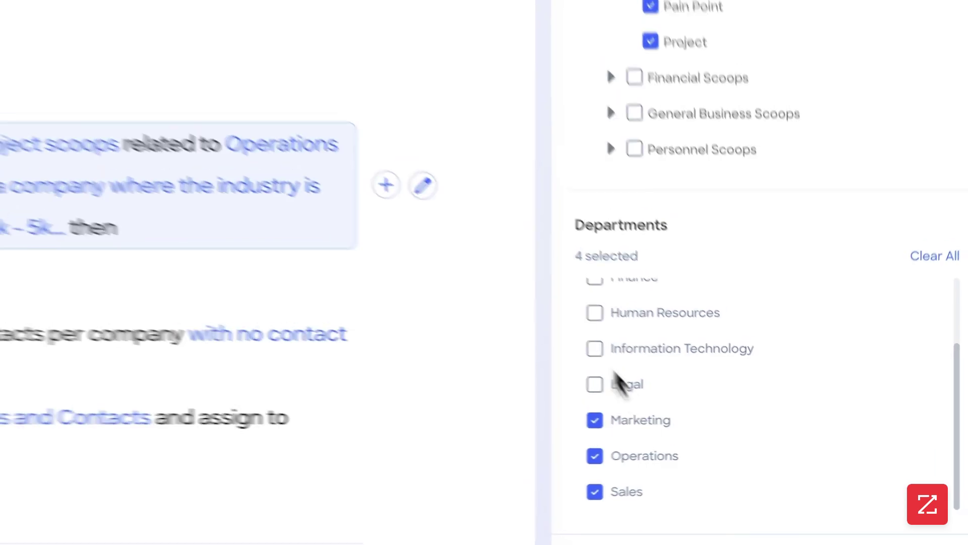
pyautogui.scroll(4, 768, 70)
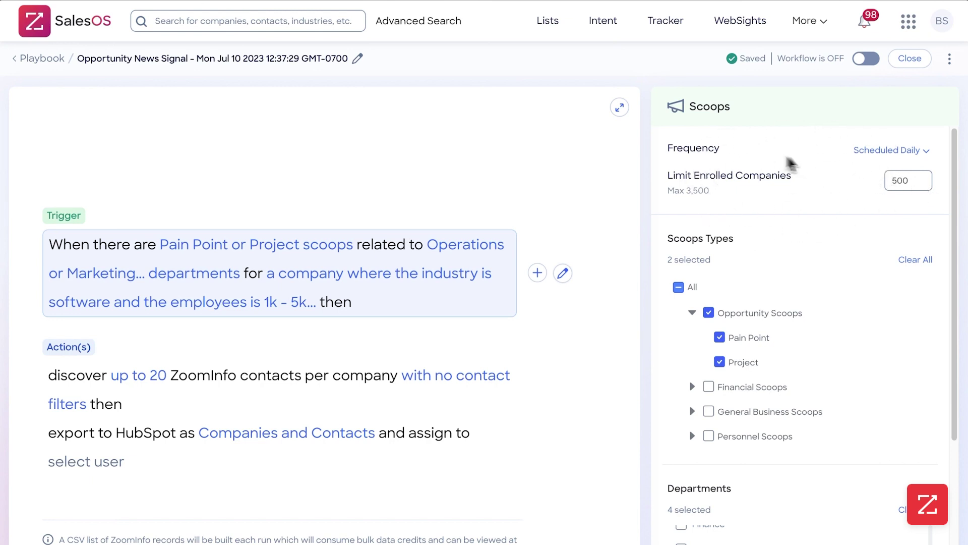
pyautogui.doubleClick(889, 181)
pyautogui.write('25')
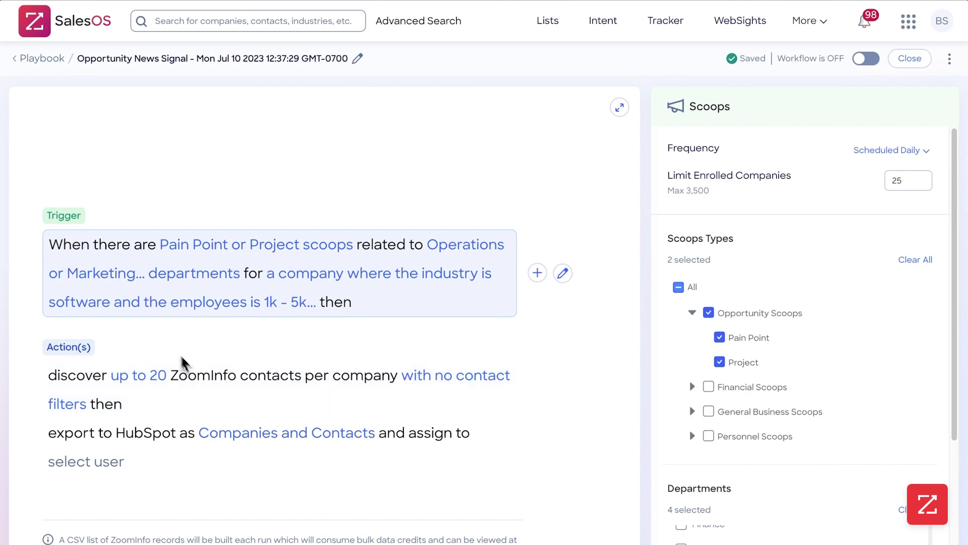
pyautogui.click(871, 154)
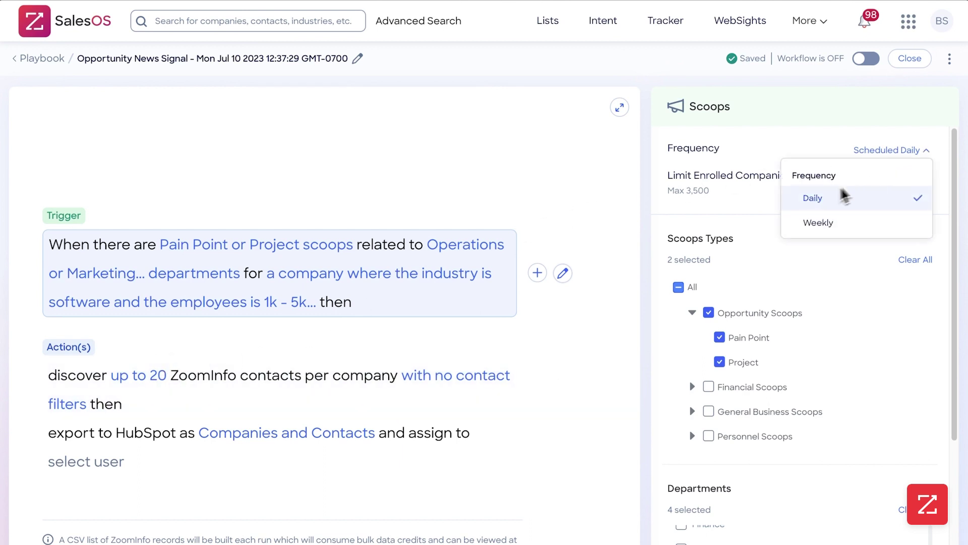
pyautogui.click(905, 151)
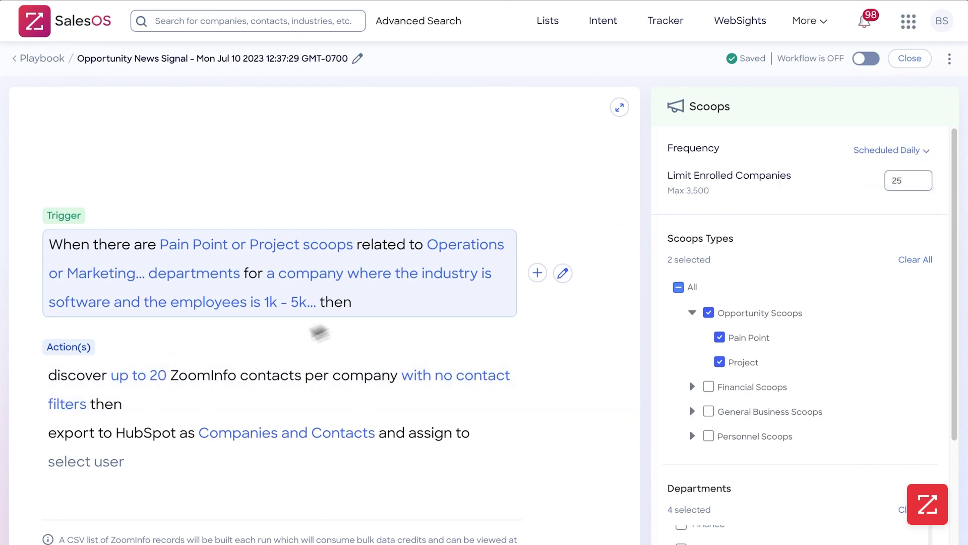
pyautogui.click(162, 382)
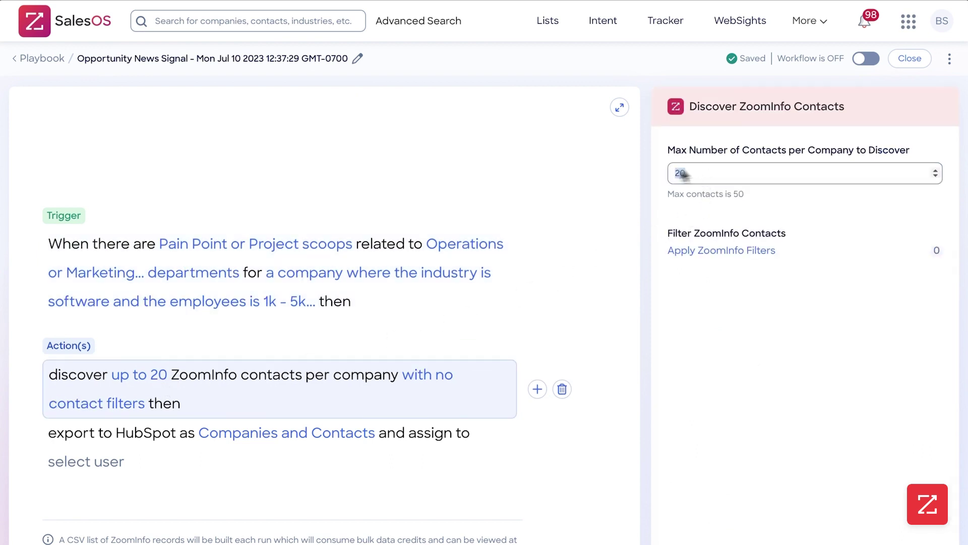
# Limit discovery to 5 contacts per company and bring up the contact ZoomInfo Filters
pyautogui.write('5')
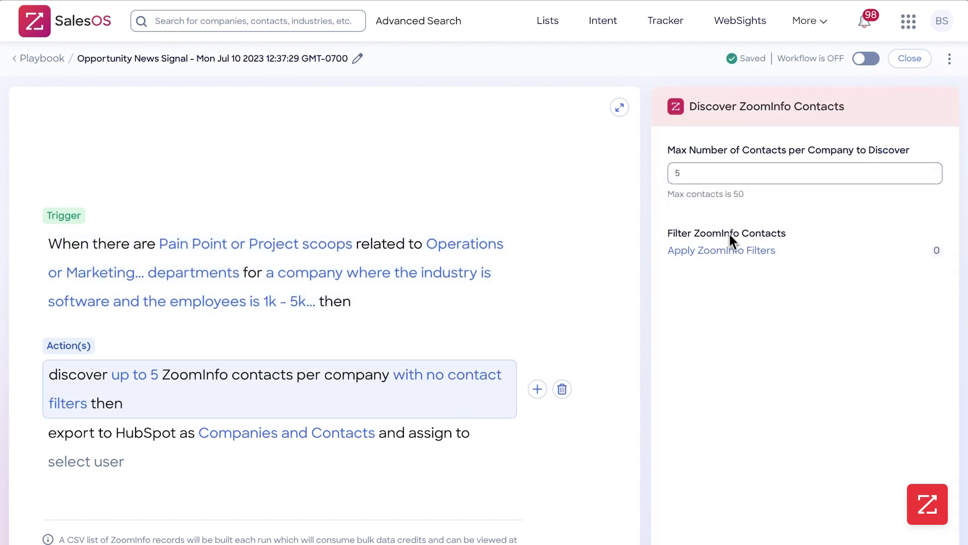
pyautogui.click(727, 252)
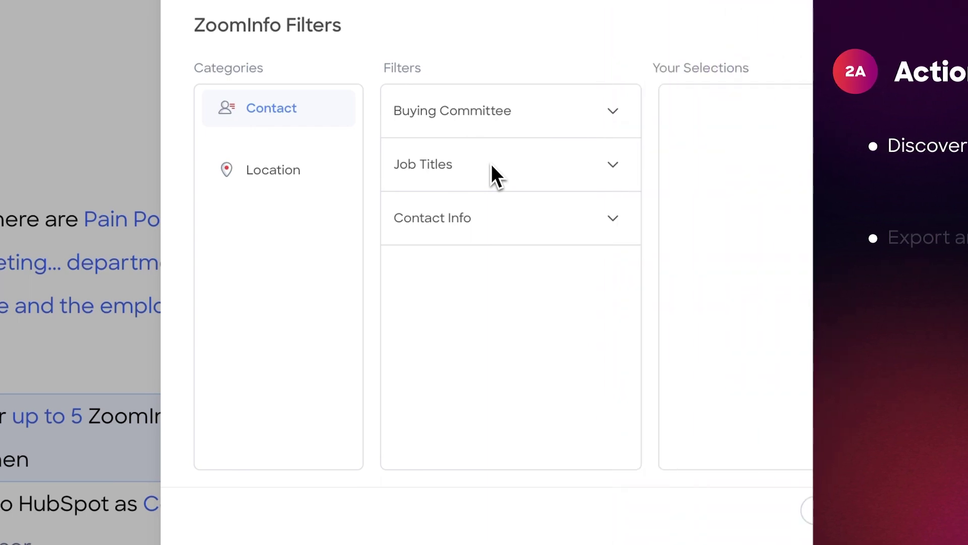
# Restrict contacts to C-Level management, leaving Buying Committee unrestricted
pyautogui.click(541, 112)
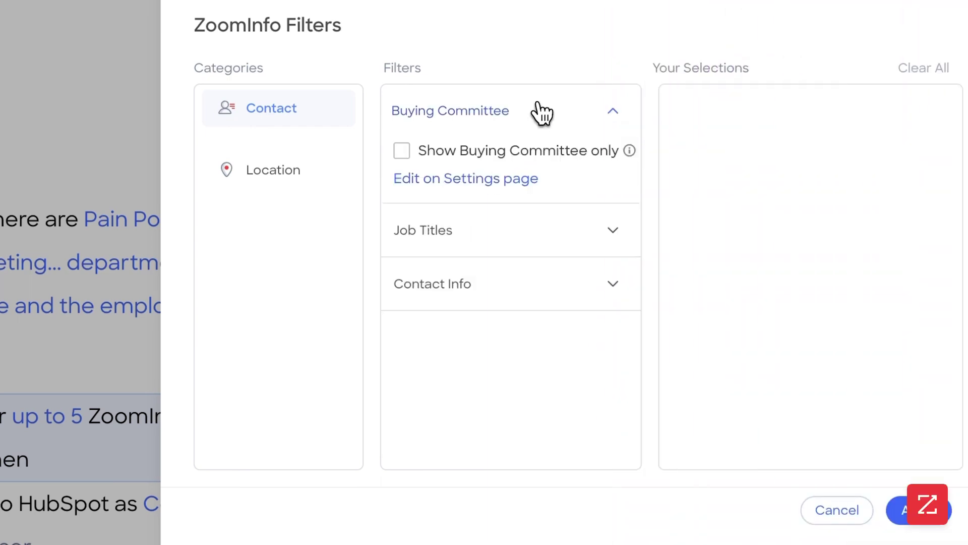
pyautogui.click(497, 152)
pyautogui.click(507, 149)
pyautogui.click(514, 127)
pyautogui.click(486, 166)
pyautogui.scroll(-2, 446, 282)
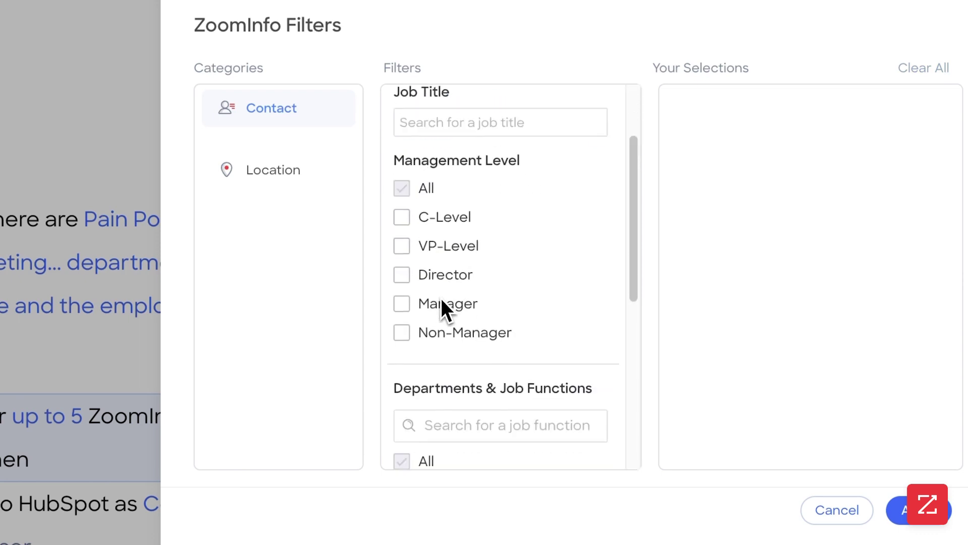
pyautogui.click(406, 219)
pyautogui.scroll(-5, 418, 252)
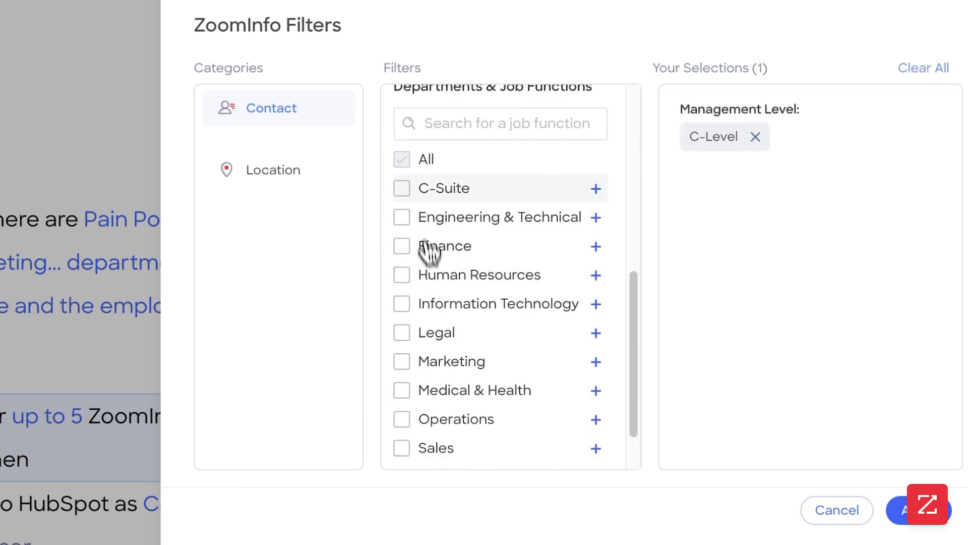
# Add C-Suite with only the Executive, Marketing, Operations and Sales Executive job functions
pyautogui.click(402, 190)
pyautogui.click(596, 190)
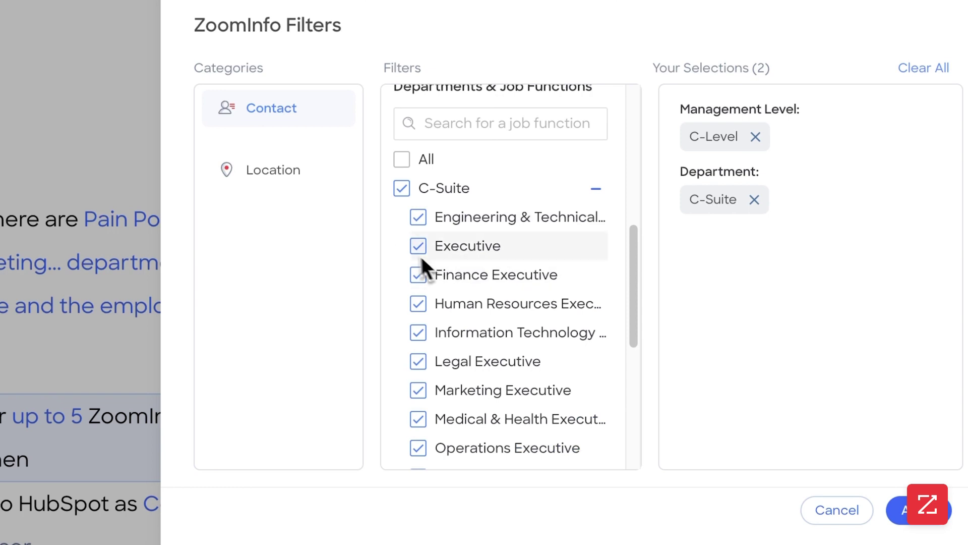
pyautogui.click(419, 218)
pyautogui.click(419, 276)
pyautogui.click(419, 303)
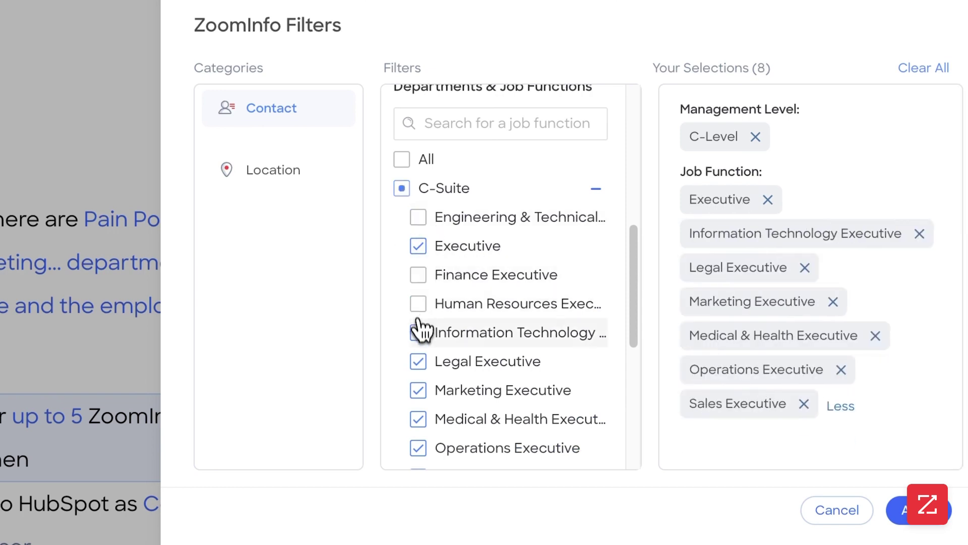
pyautogui.click(418, 332)
pyautogui.click(419, 362)
pyautogui.scroll(-3, 423, 373)
pyautogui.click(419, 278)
pyautogui.scroll(3, 442, 285)
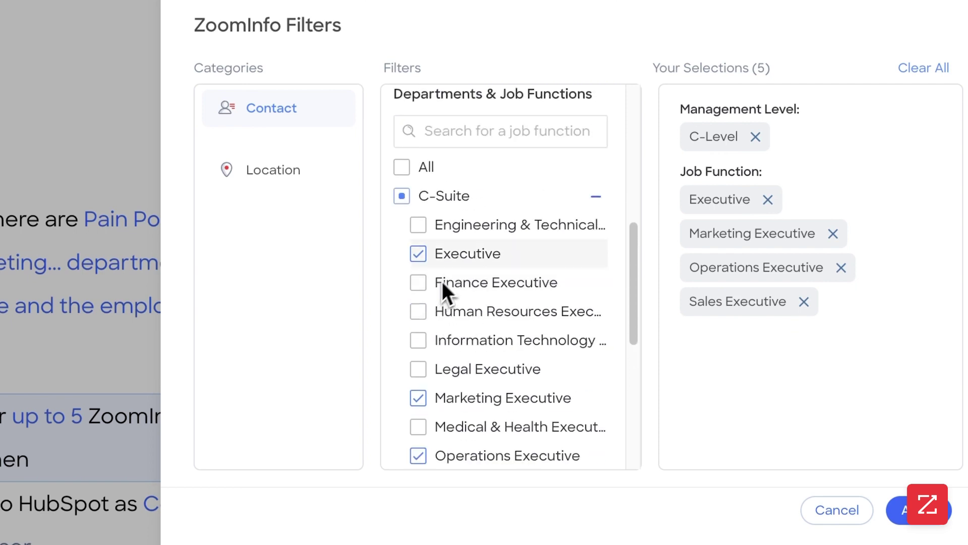
pyautogui.click(596, 197)
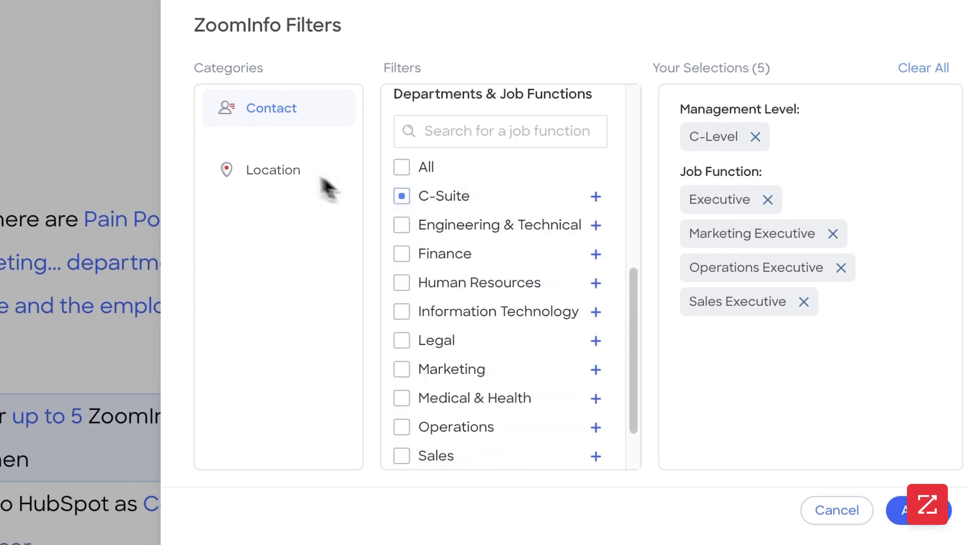
pyautogui.scroll(-3, 476, 324)
pyautogui.click(518, 457)
pyautogui.scroll(-5, 509, 434)
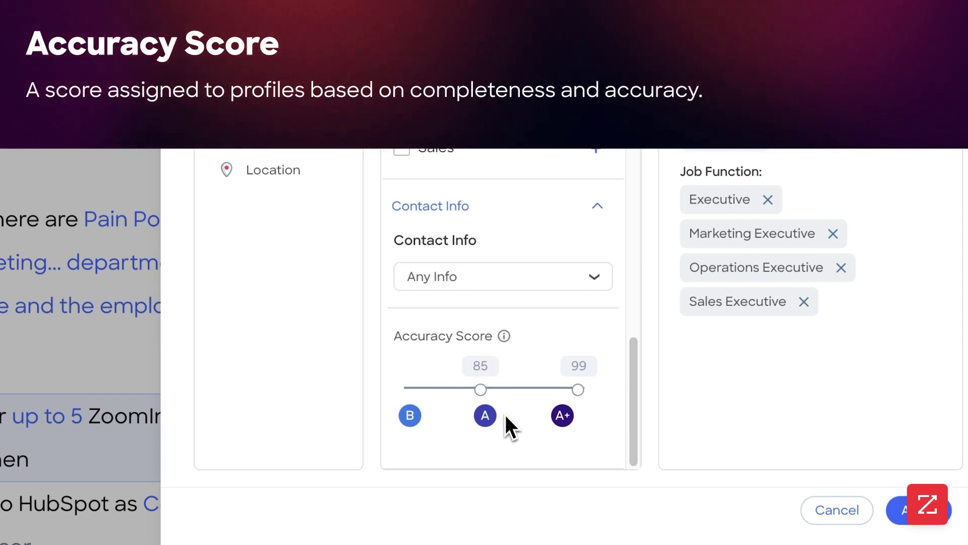
# Require 95+ accuracy, mobile phone, direct phone and business email (Require All), and US - States location
pyautogui.moveTo(482, 391); pyautogui.dragTo(547, 387)
pyautogui.click(540, 276)
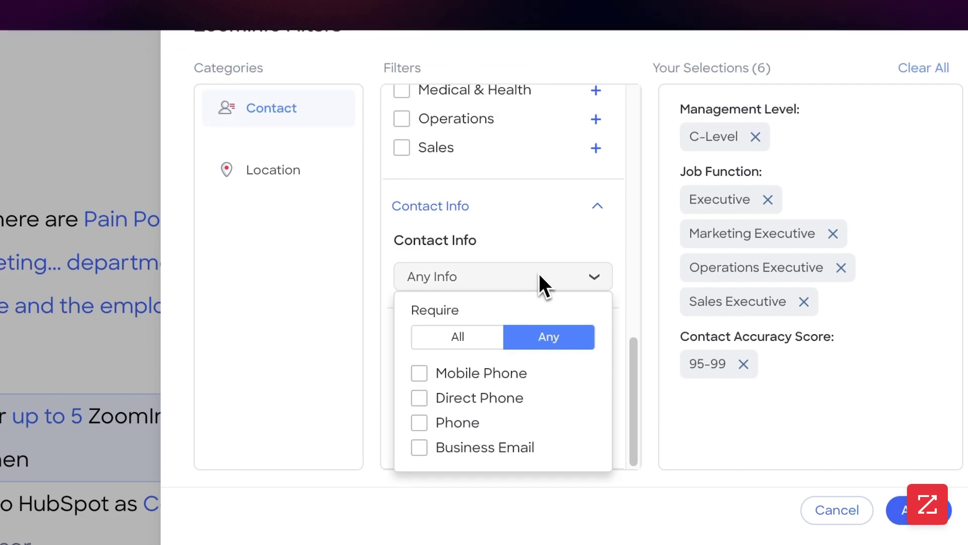
pyautogui.click(467, 341)
pyautogui.click(442, 378)
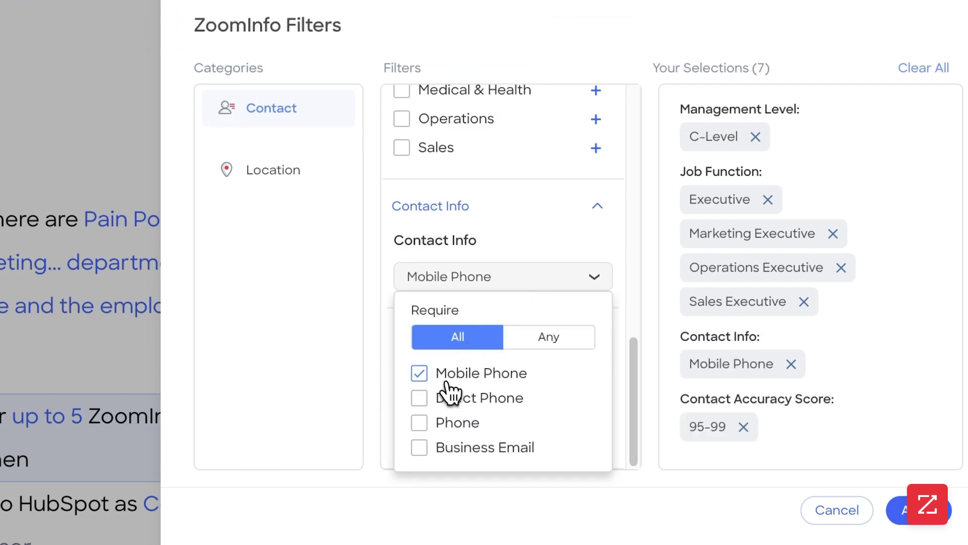
pyautogui.click(455, 401)
pyautogui.click(460, 448)
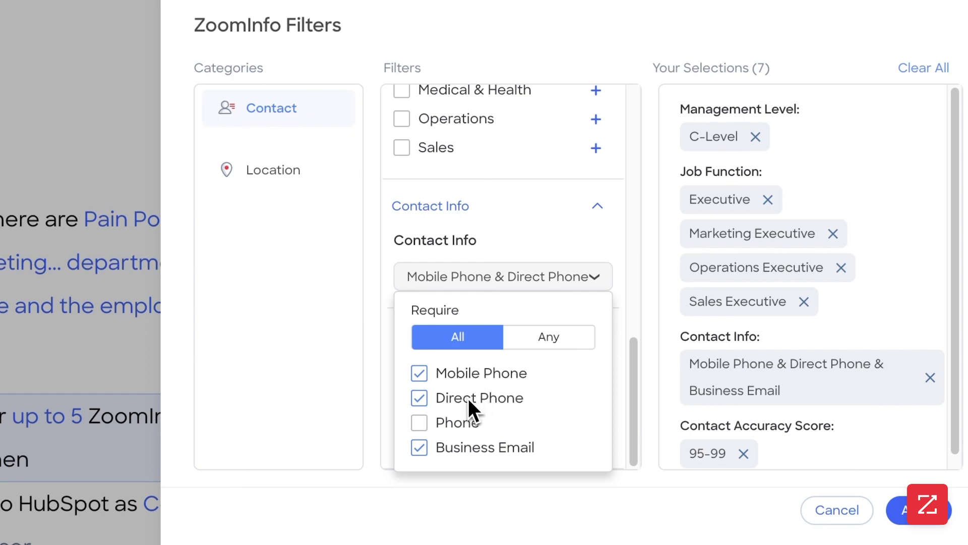
pyautogui.click(570, 340)
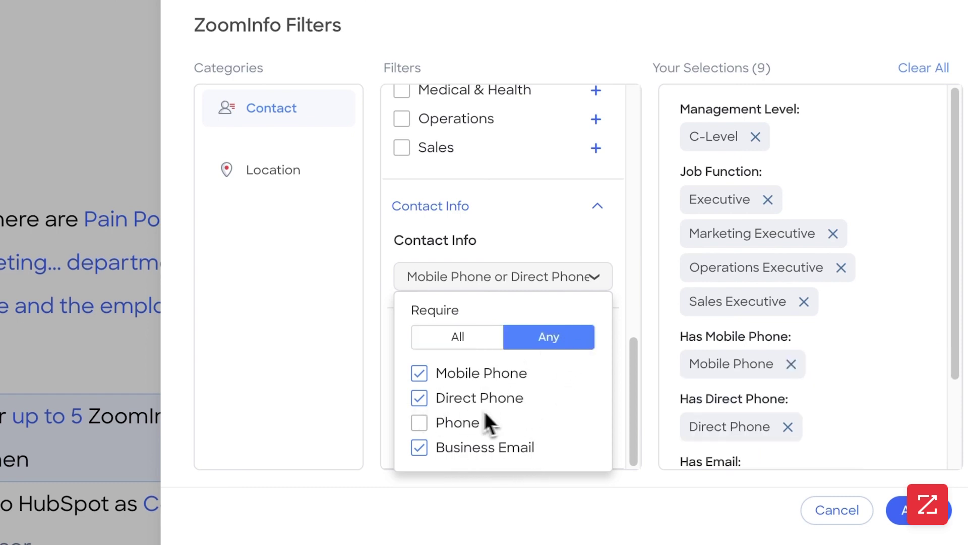
pyautogui.click(492, 338)
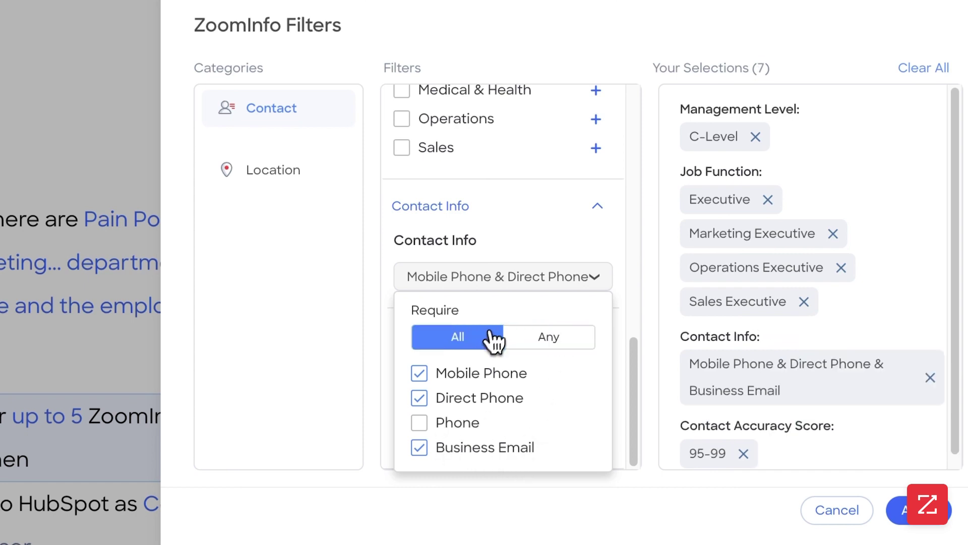
pyautogui.click(588, 280)
pyautogui.click(292, 177)
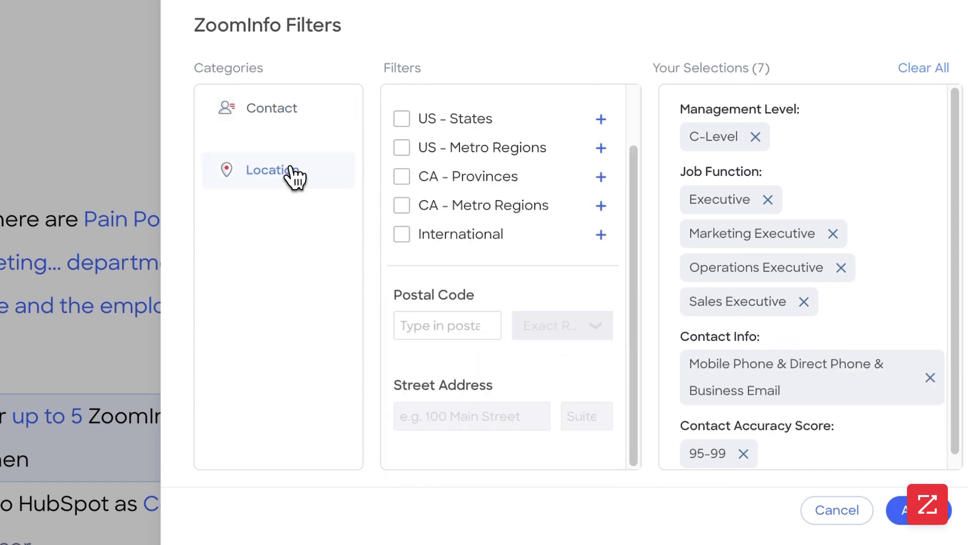
pyautogui.click(403, 119)
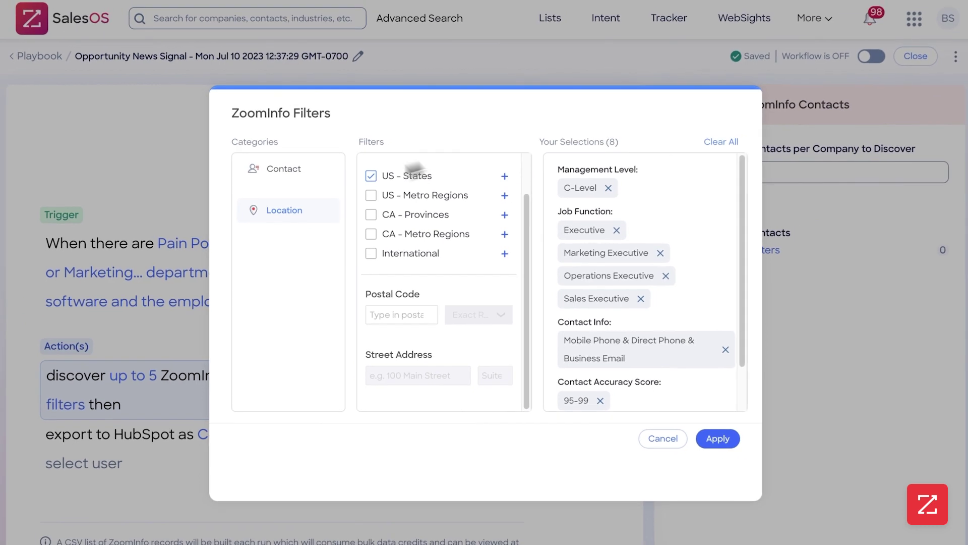
# Apply the eight contact filters and assign the HubSpot Companies and Contacts export to the workspace user
pyautogui.click(712, 438)
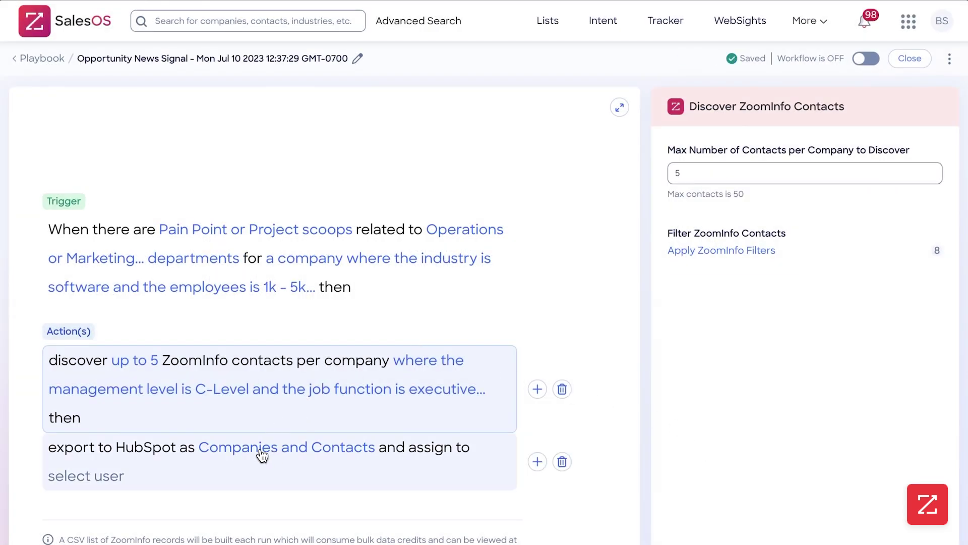
pyautogui.click(262, 456)
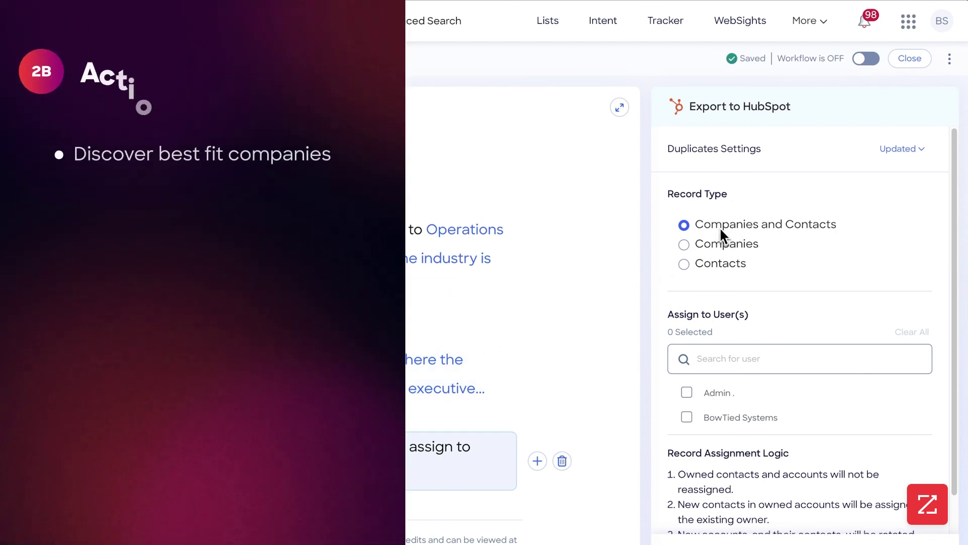
pyautogui.click(721, 417)
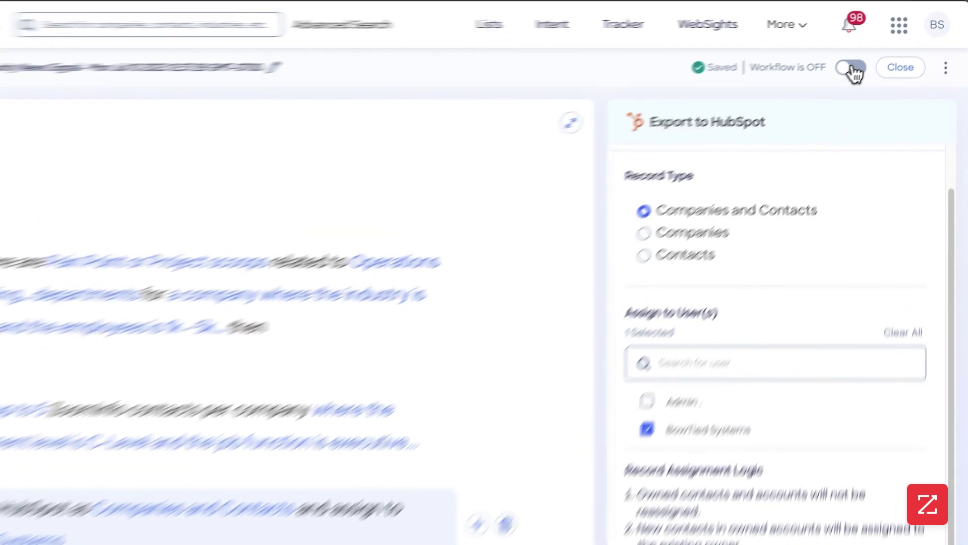
# Turn the Opportunity News Signal workflow on and return to its overview page
pyautogui.click(867, 61)
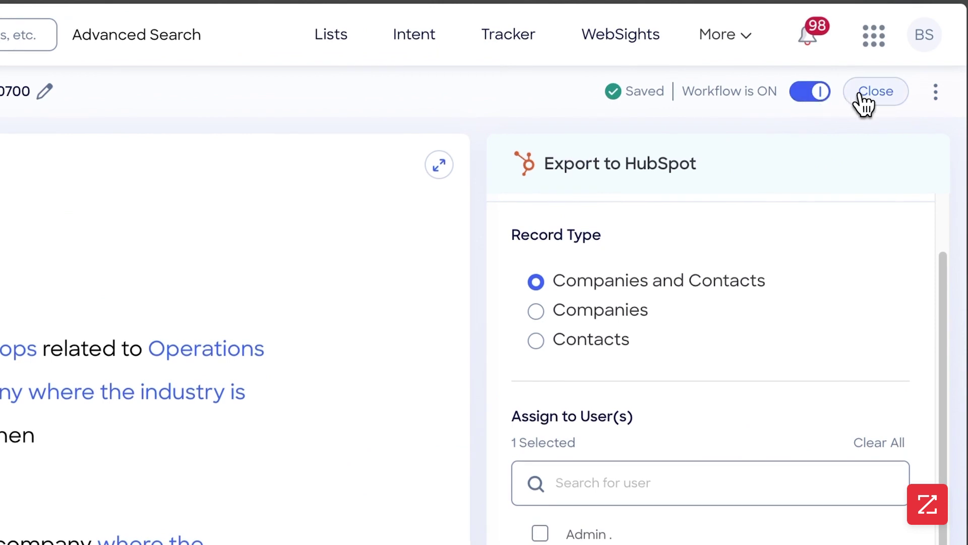
pyautogui.click(876, 92)
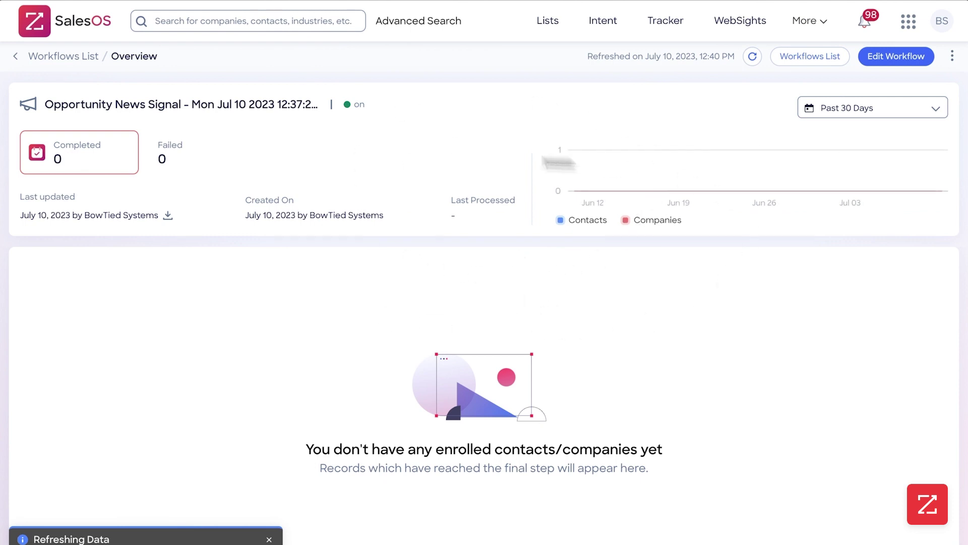
# From the workflows list, open the June 28 Intent Signal Targeting workflow for comparison
pyautogui.click(810, 57)
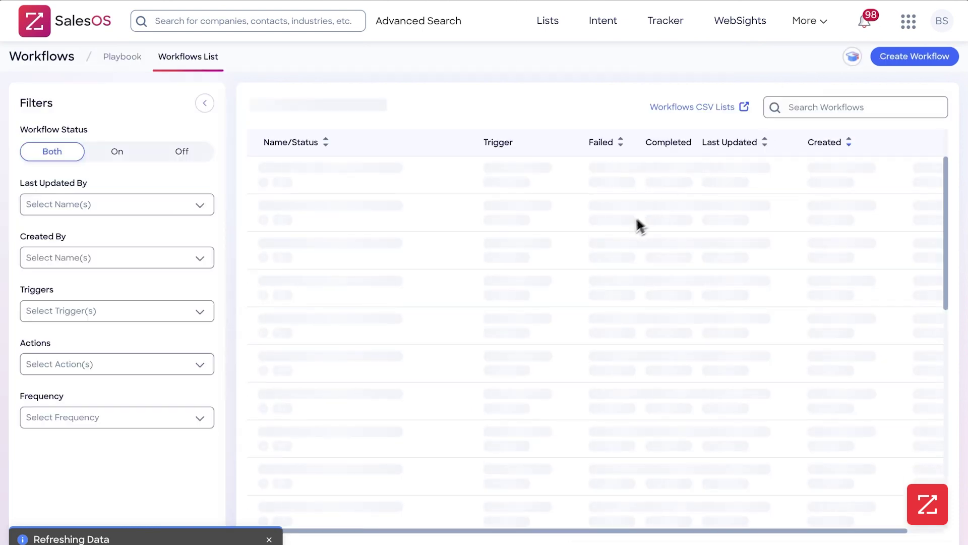
pyautogui.scroll(-15, 637, 299)
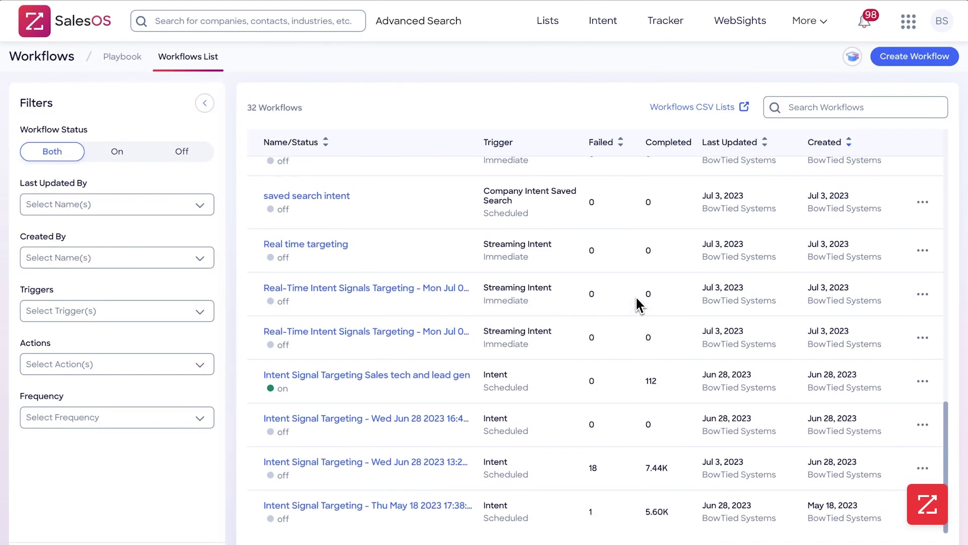
pyautogui.click(353, 460)
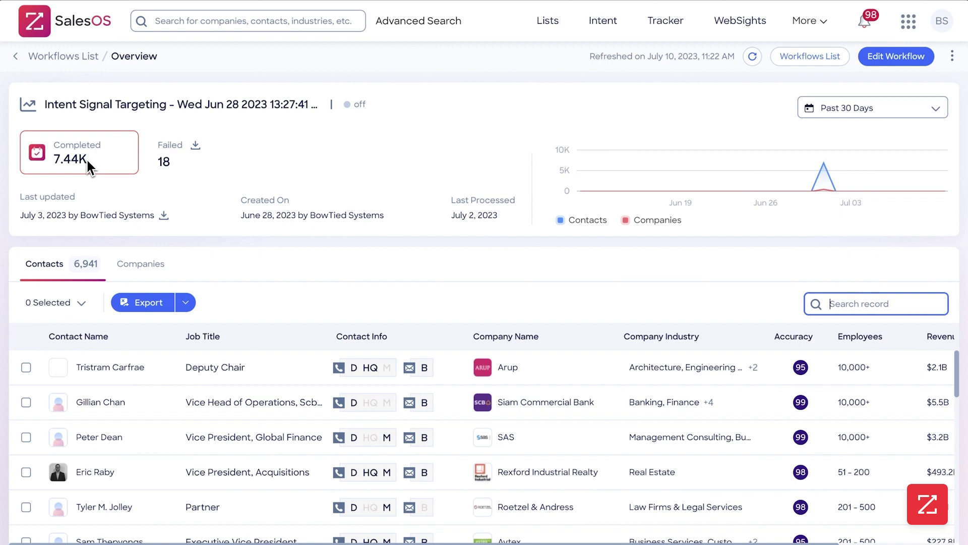
# Return to the list and reopen the Opportunity News Signal workflow in the editor
pyautogui.moveTo(827, 196)
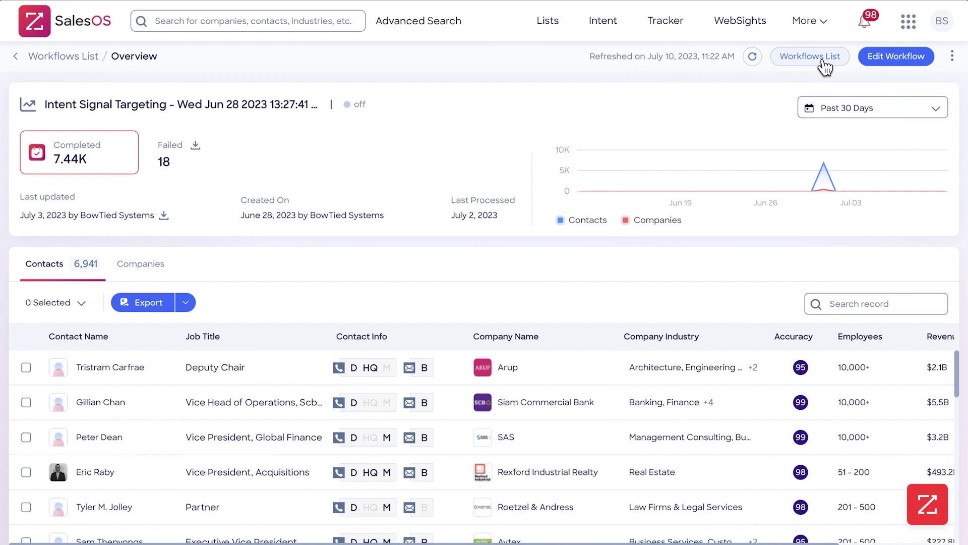
pyautogui.click(823, 63)
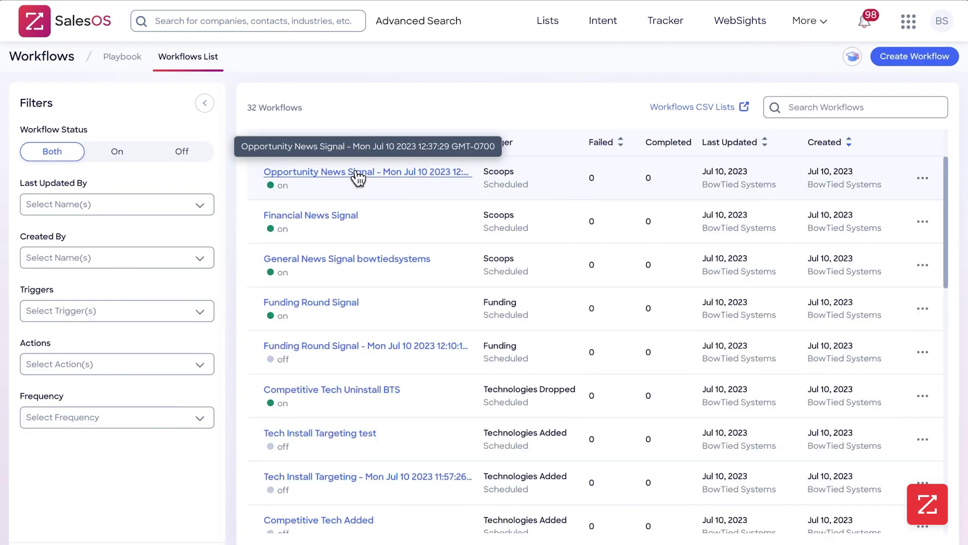
pyautogui.click(358, 173)
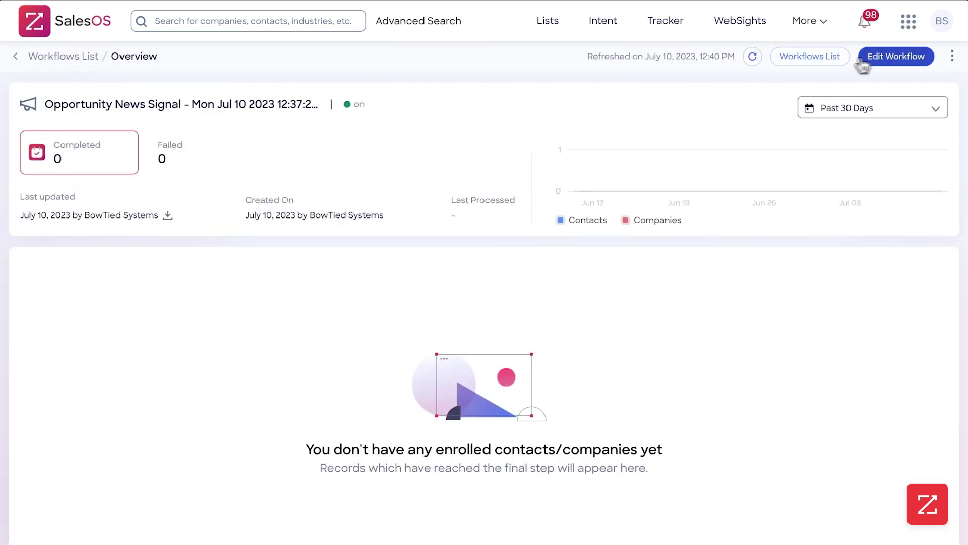
pyautogui.click(896, 57)
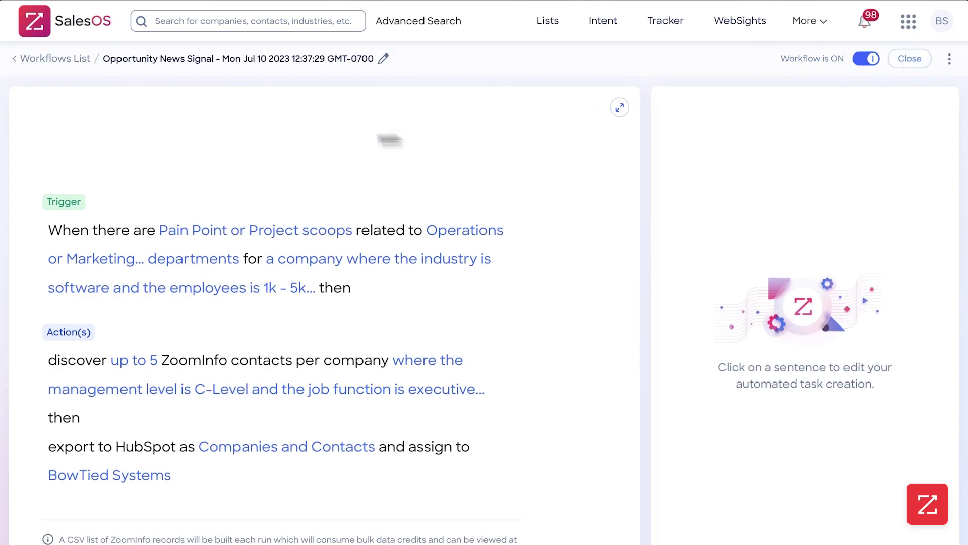
# Rename the workflow to 'Opportunity News Signal test', replacing the date in its title
pyautogui.click(386, 59)
pyautogui.moveTo(490, 58); pyautogui.dragTo(270, 56)
pyautogui.write('tunity News Signal test')
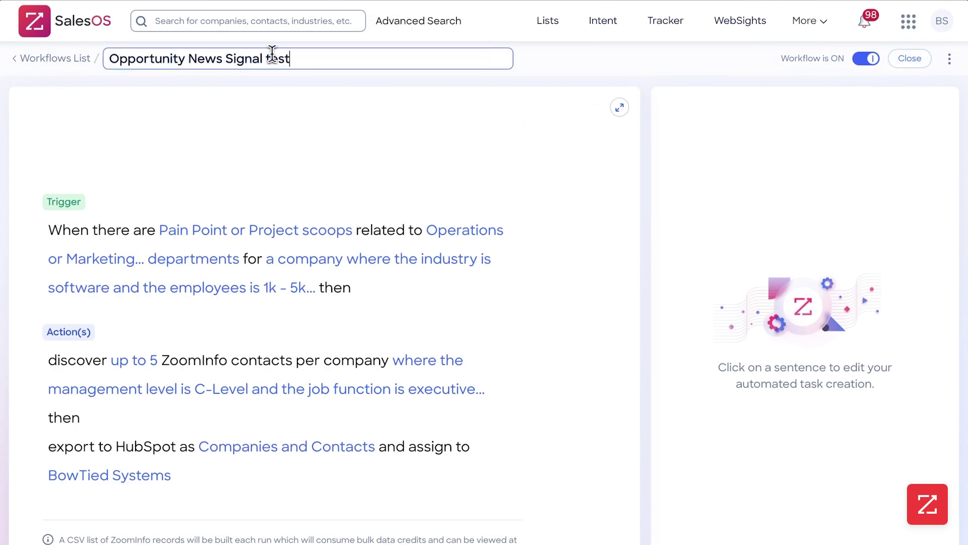
pyautogui.press('Return')
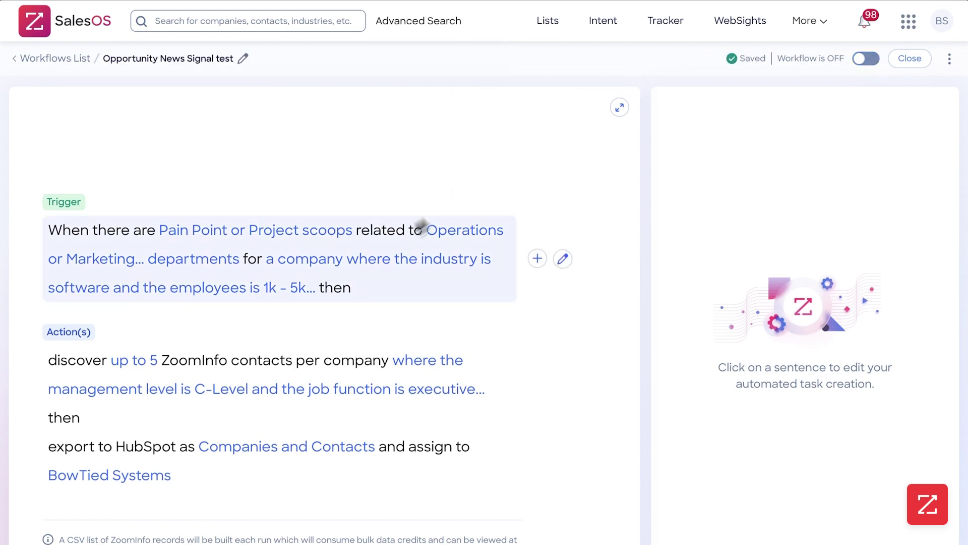
# Check the scoop trigger settings and keep the schedule frequency at Daily
pyautogui.click(281, 229)
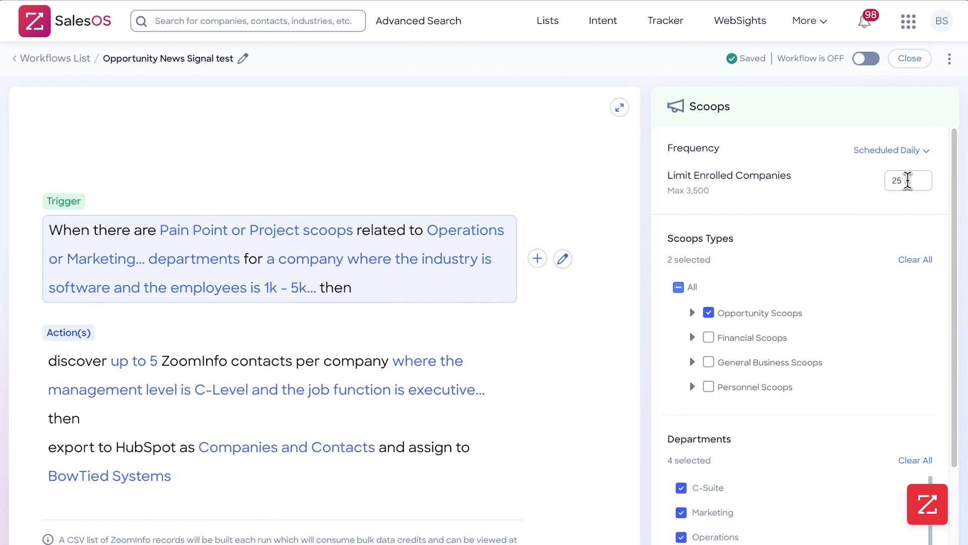
pyautogui.click(898, 157)
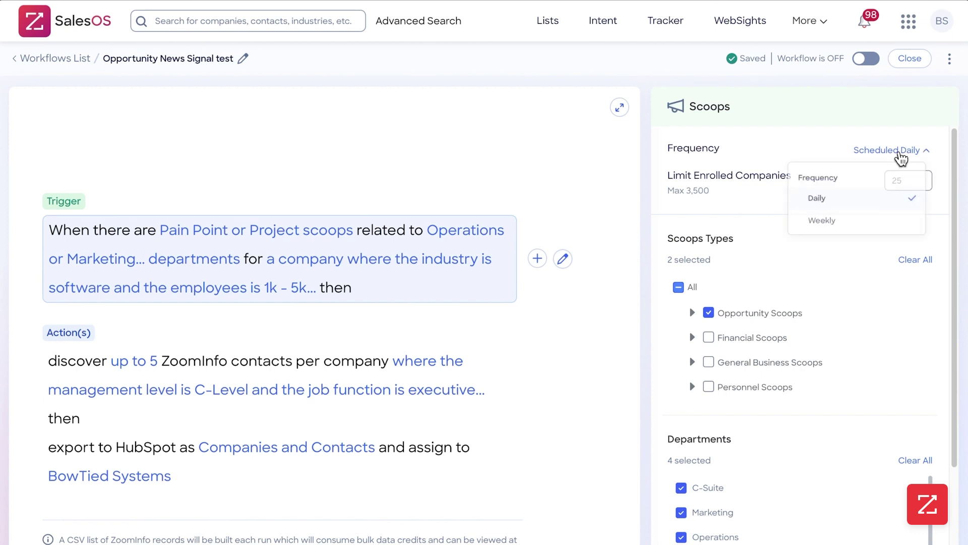
pyautogui.click(901, 177)
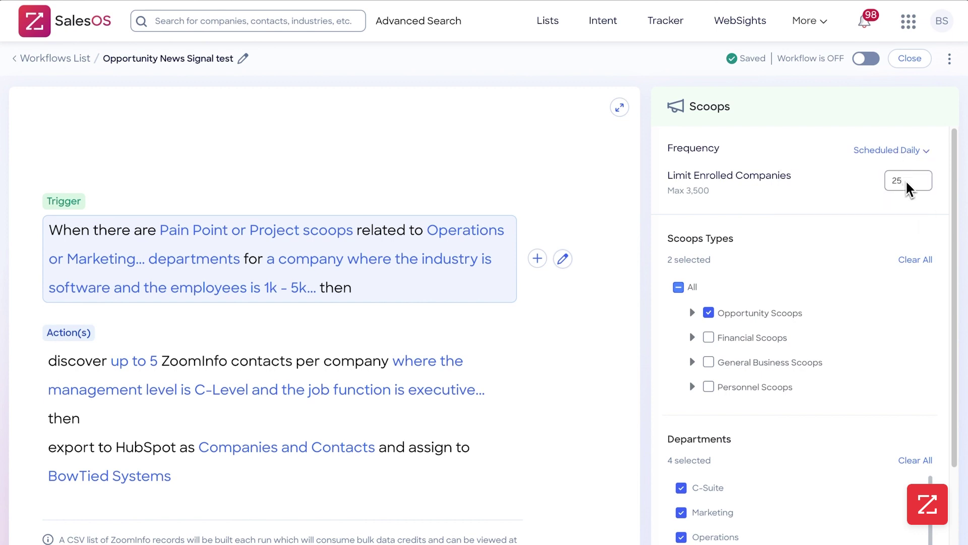
# Turn the Opportunity News Signal test workflow on and close the editor to its overview
pyautogui.click(130, 372)
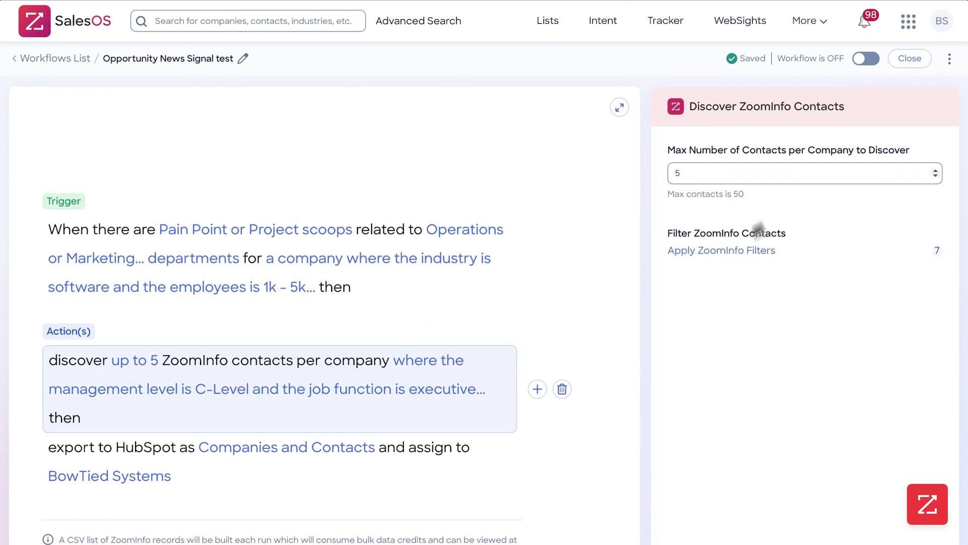
pyautogui.click(864, 61)
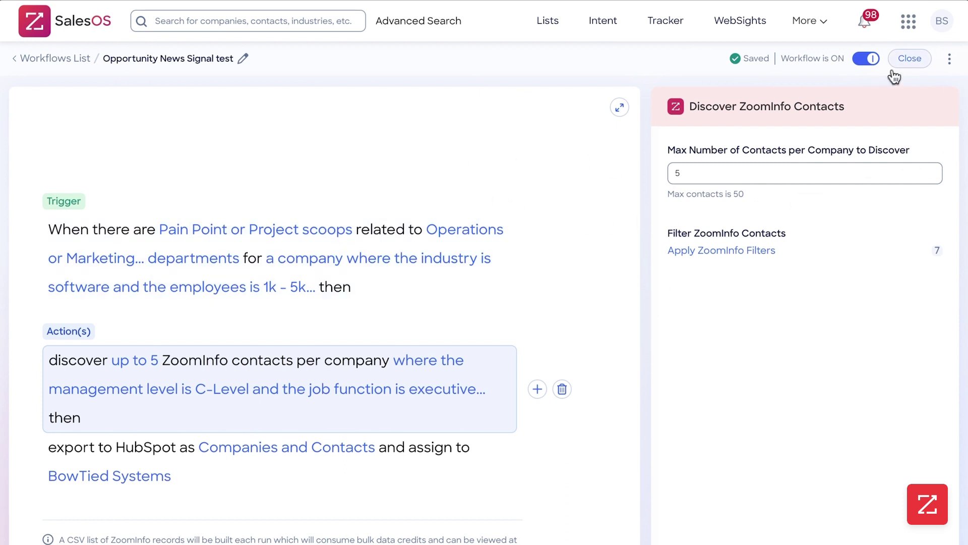
pyautogui.click(908, 59)
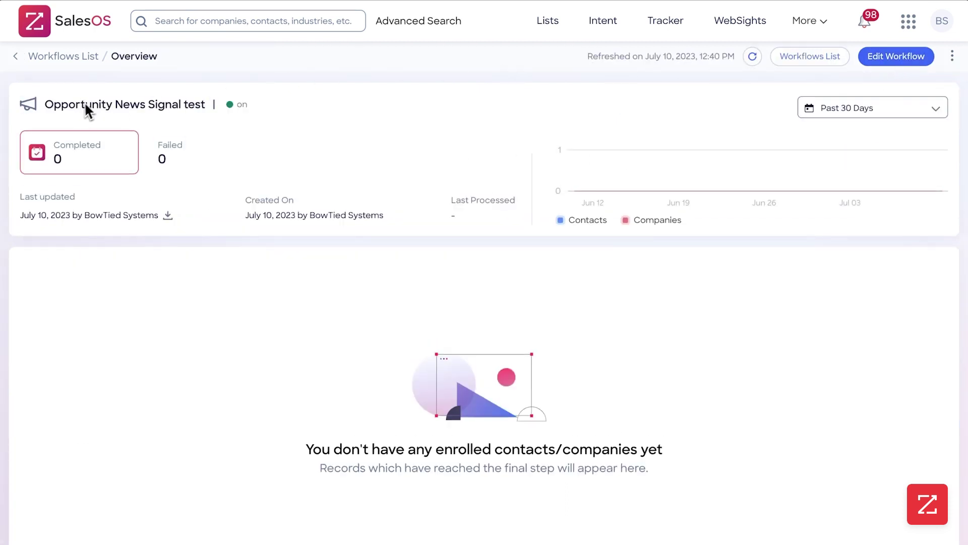